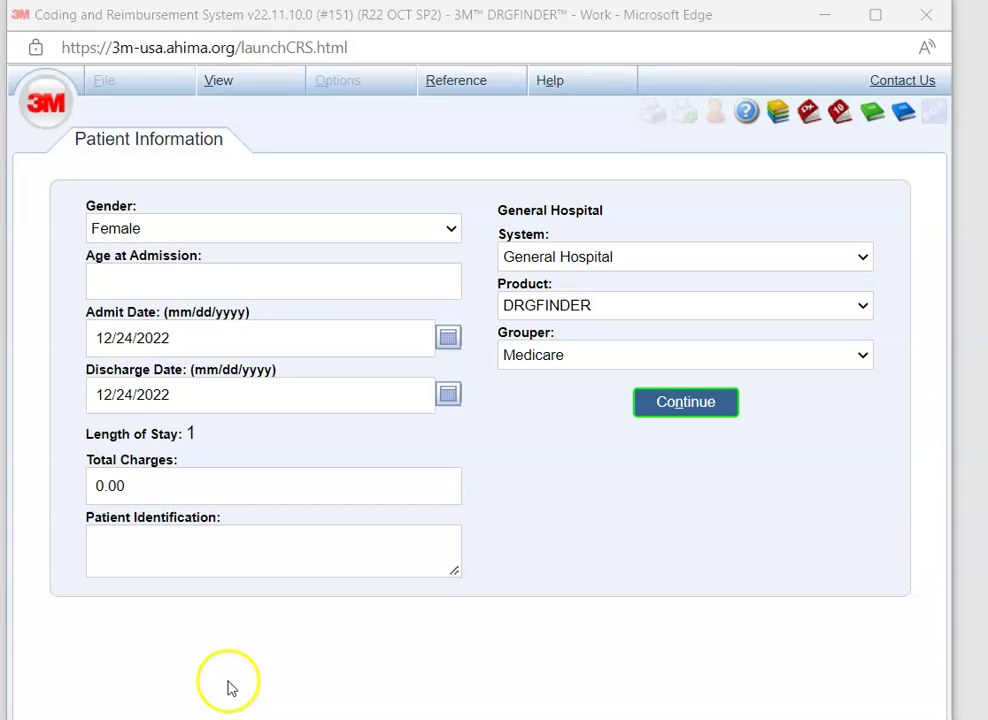
- Enter age at admission 11 and select the HCPCS/CPT (Dx) Grp product
{"action": "left_click", "coordinate": [129, 282]}
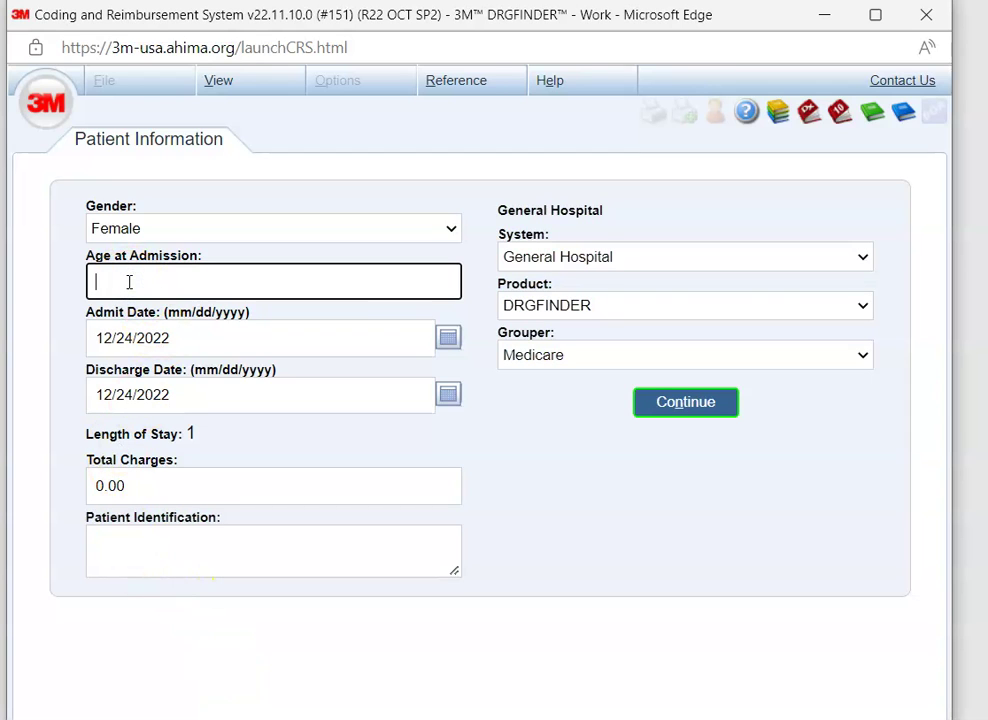
{"action": "type", "text": "11"}
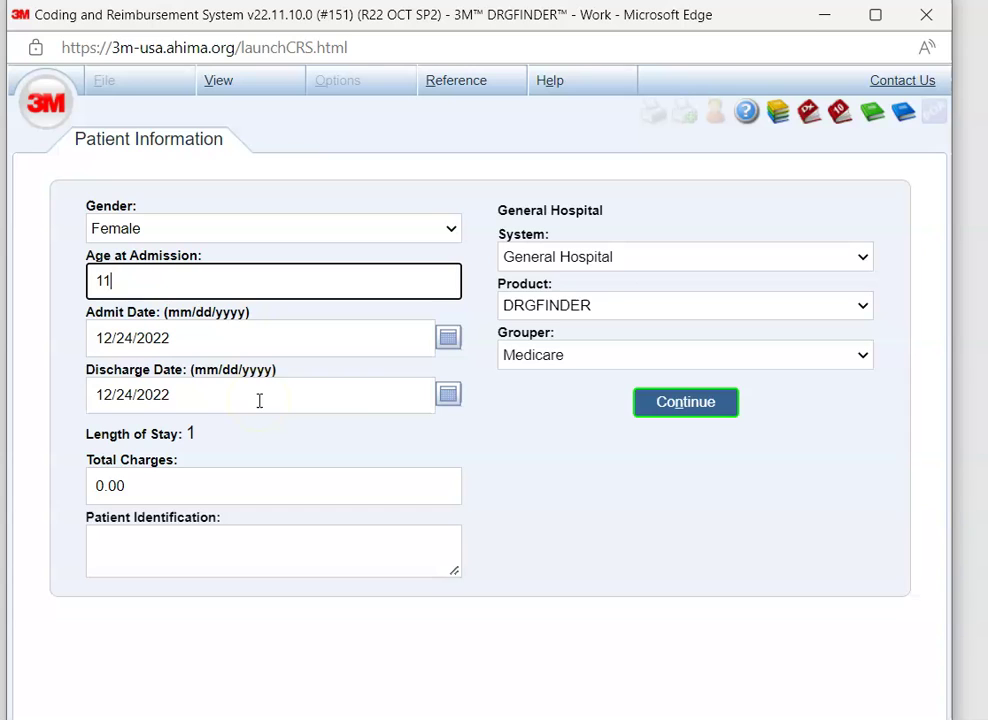
{"action": "left_click", "coordinate": [585, 306]}
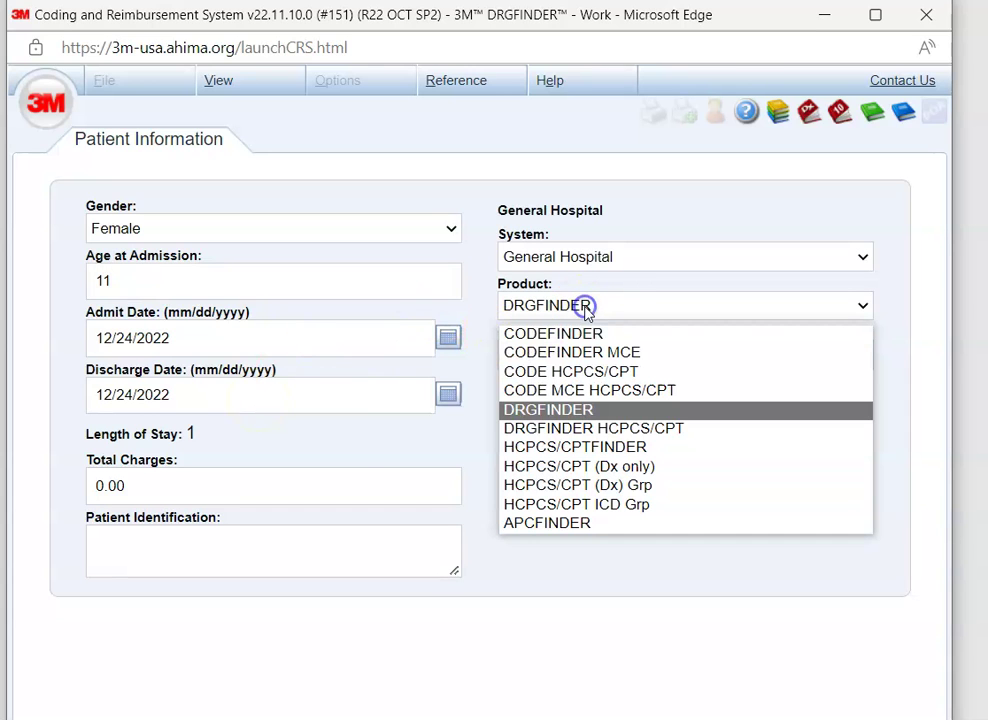
{"action": "left_click", "coordinate": [611, 487]}
{"action": "left_click", "coordinate": [679, 422]}
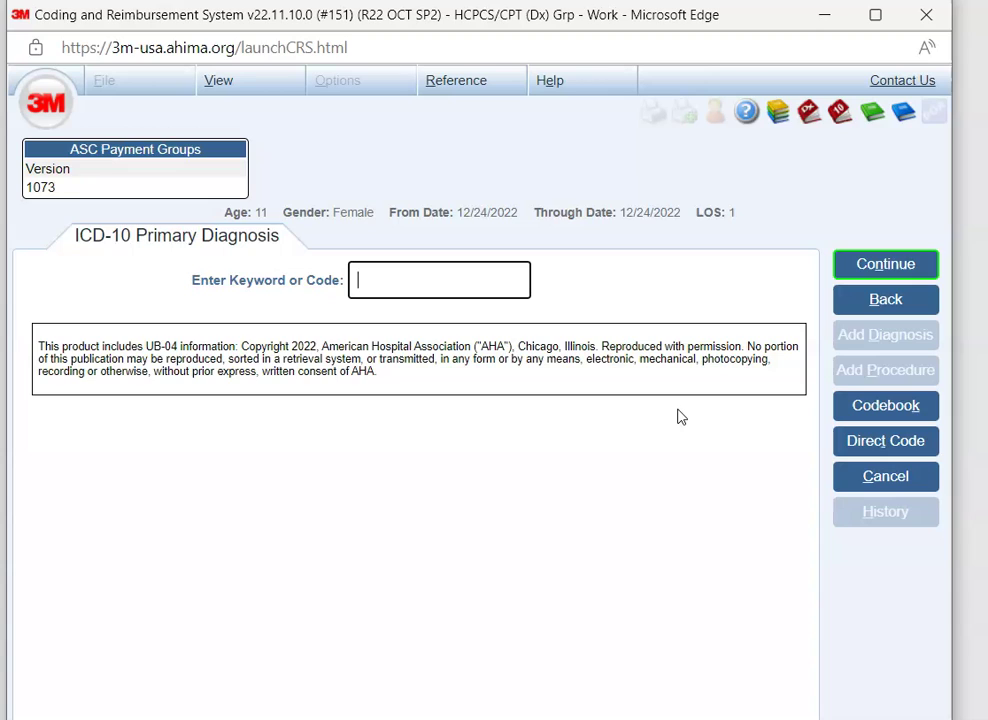
- Search FIF and code fifth disease, no drug resistance, as primary diagnosis B083
{"action": "type", "text": "FIF"}
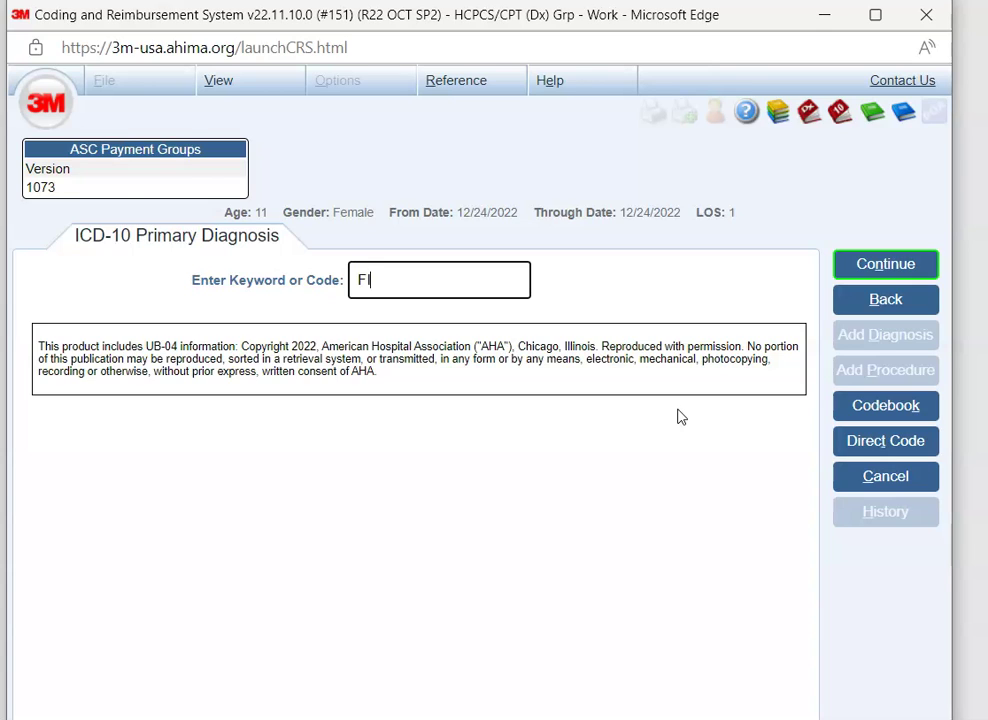
{"action": "key", "text": "Return"}
{"action": "type", "text": "1"}
{"action": "key", "text": "Return"}
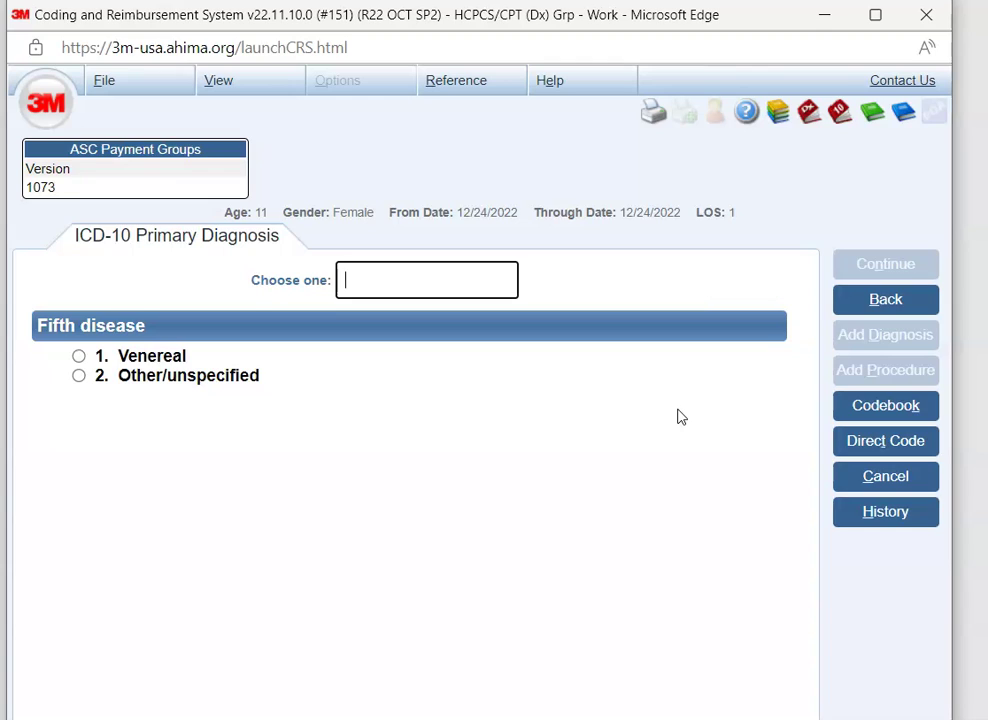
{"action": "type", "text": "1"}
{"action": "key", "text": "Return"}
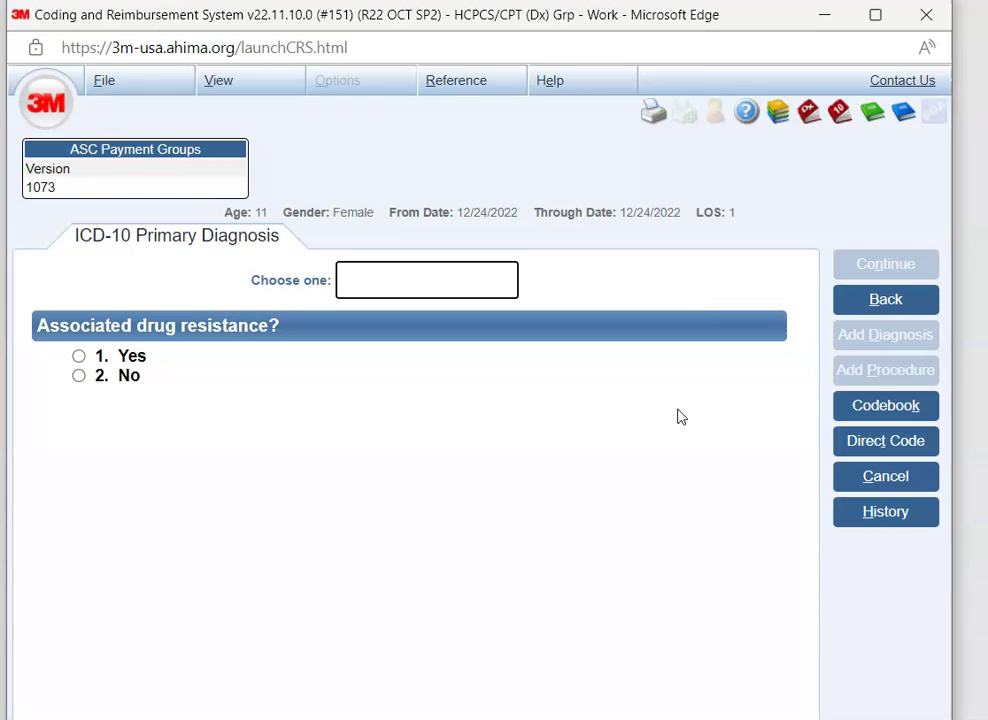
{"action": "type", "text": "2"}
{"action": "key", "text": "Return"}
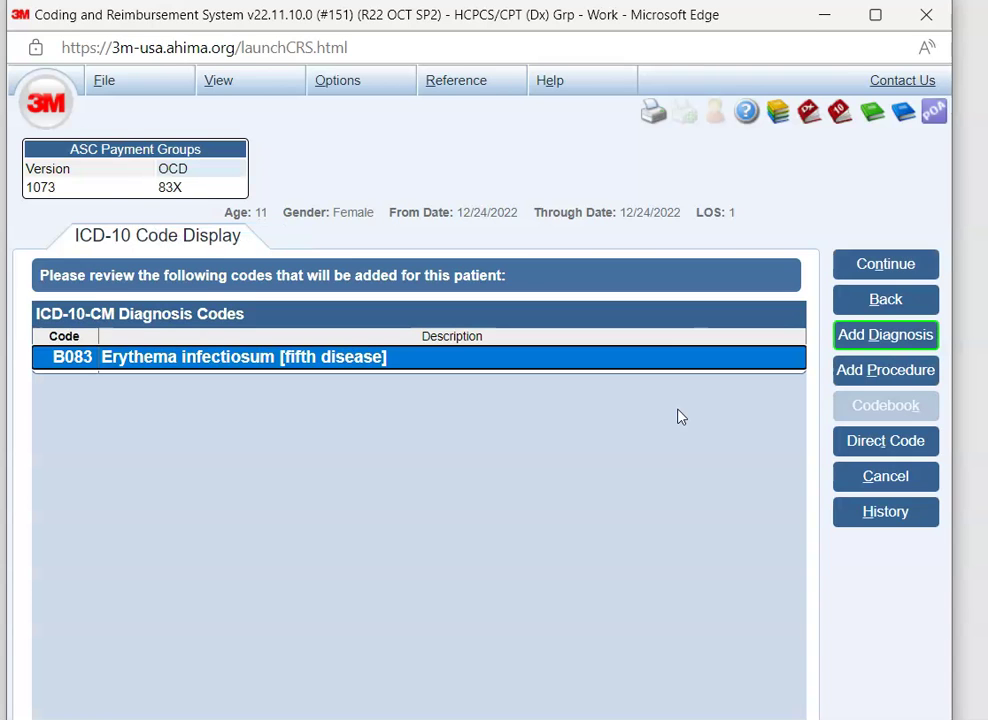
- Add a diagnosis by searching SINU and choosing Sinusitis, type Unspecified
{"action": "left_click", "coordinate": [895, 341]}
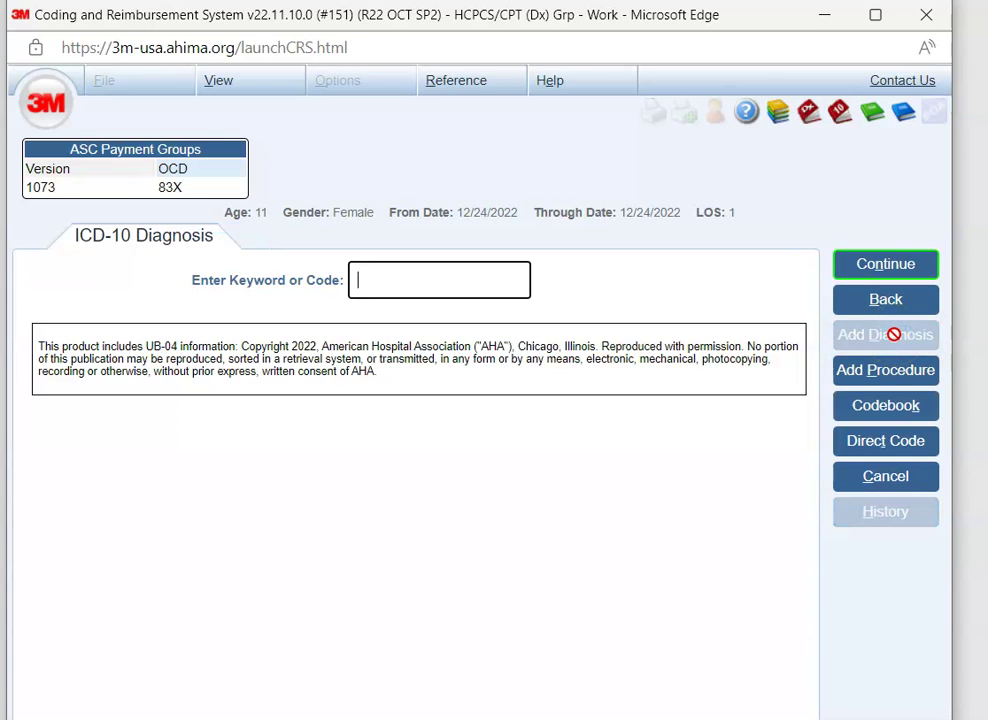
{"action": "type", "text": "SINU"}
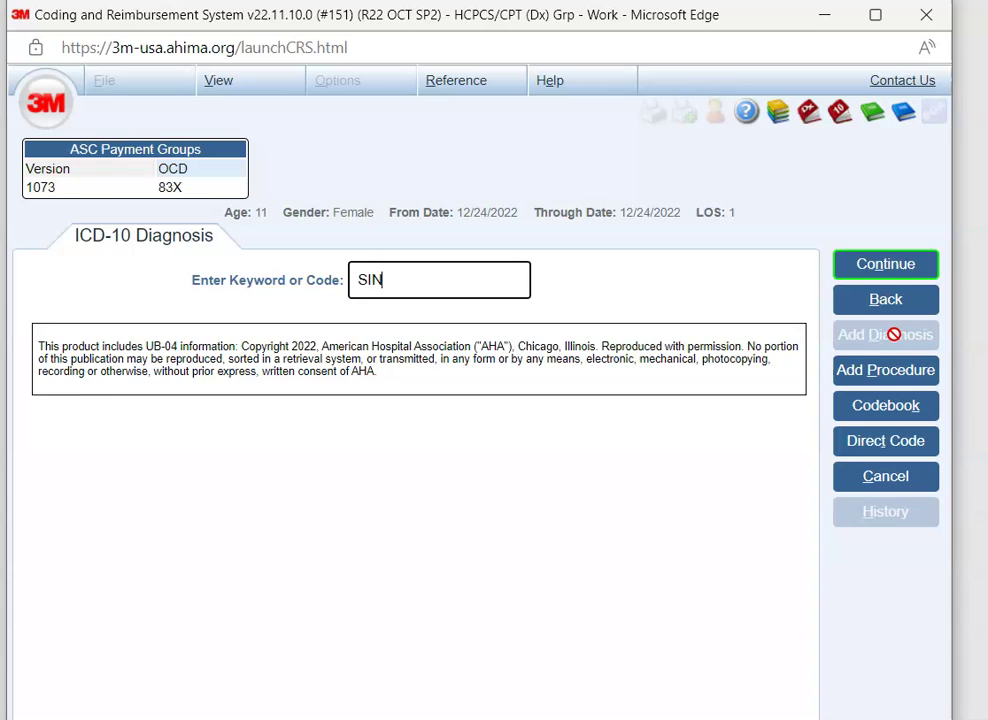
{"action": "key", "text": "Return"}
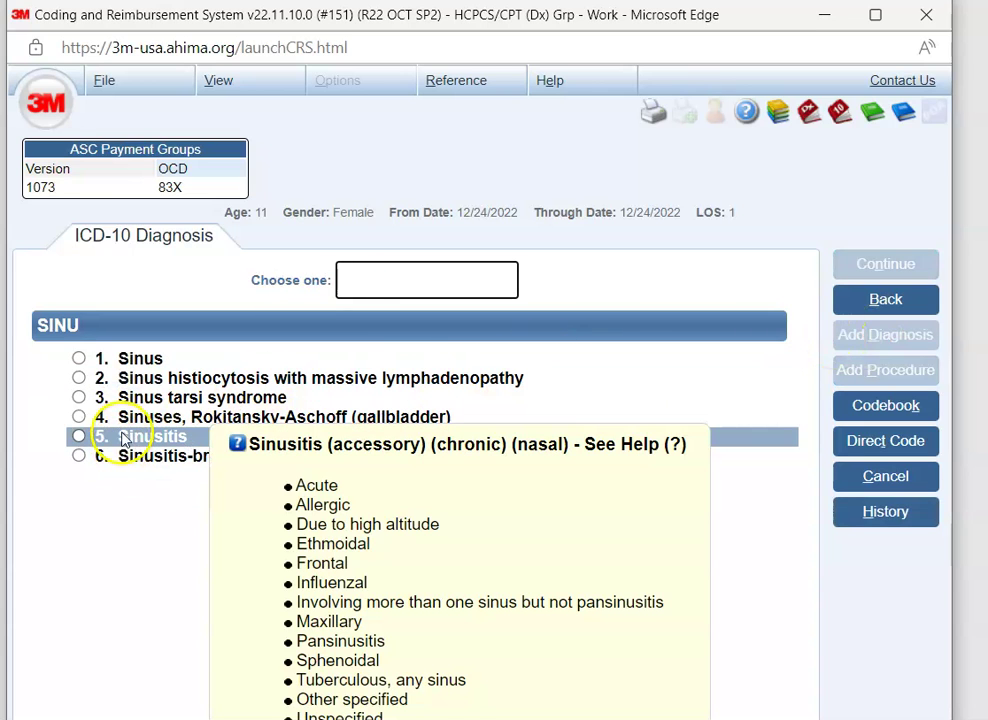
{"action": "left_click", "coordinate": [78, 436]}
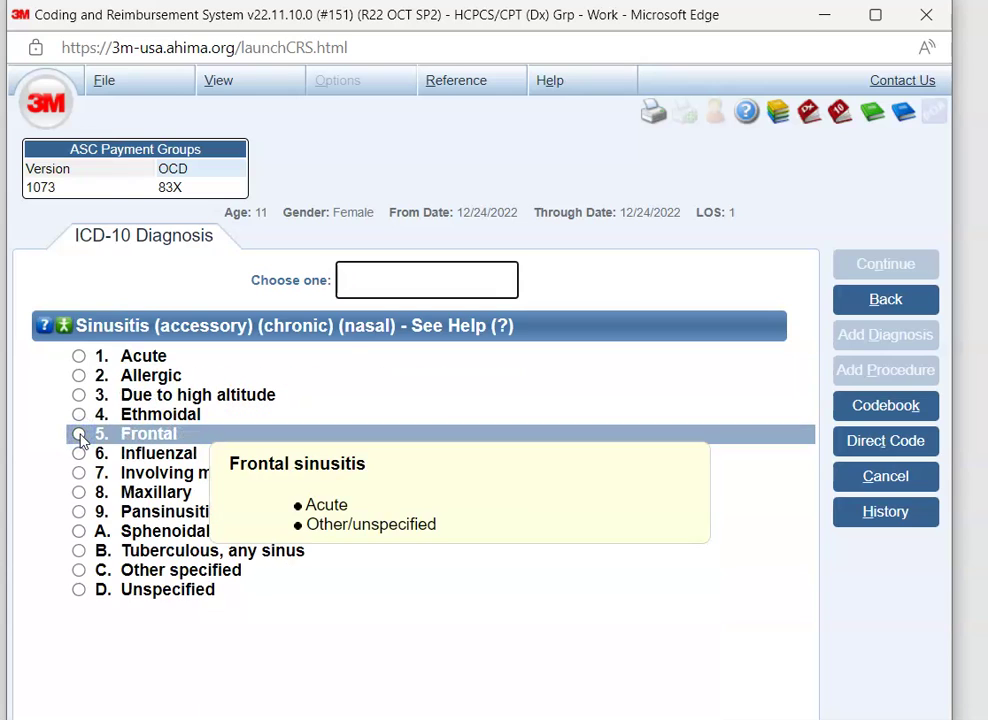
{"action": "mouse_move", "coordinate": [518, 415]}
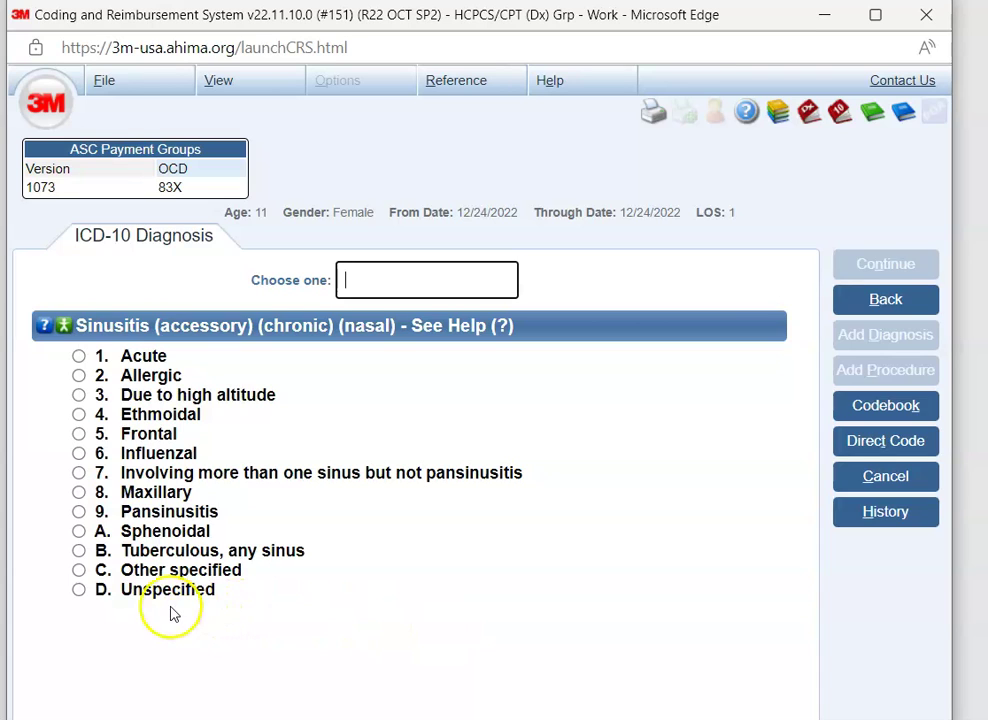
{"action": "left_click", "coordinate": [77, 592]}
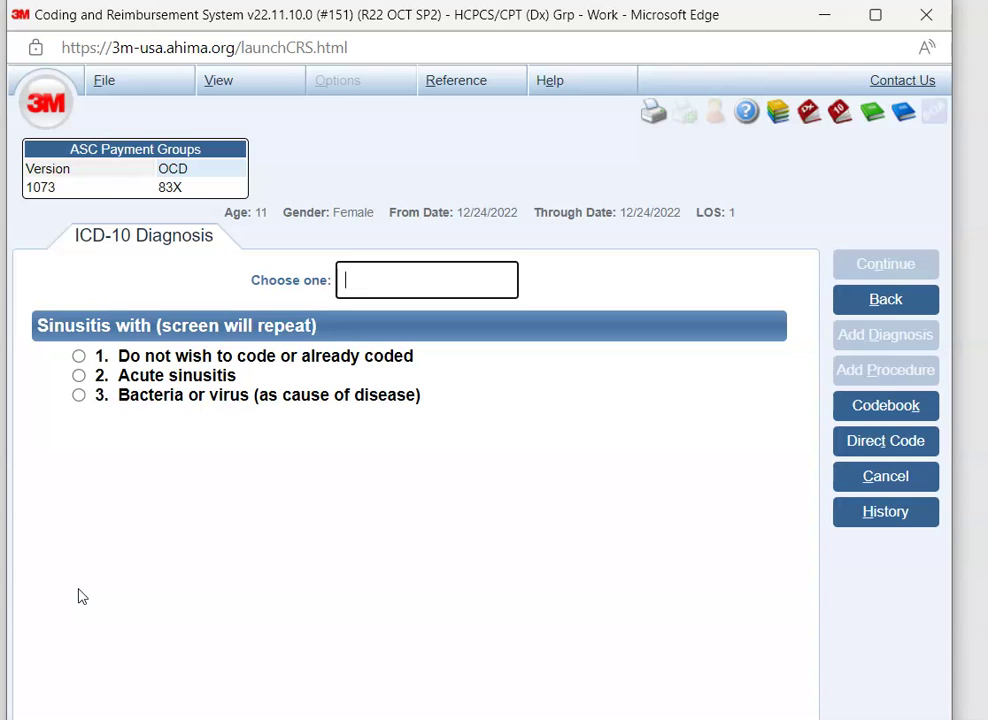
- Decline coding related sinus and respiratory conditions and any procedure, accepting J329
{"action": "left_click", "coordinate": [78, 357]}
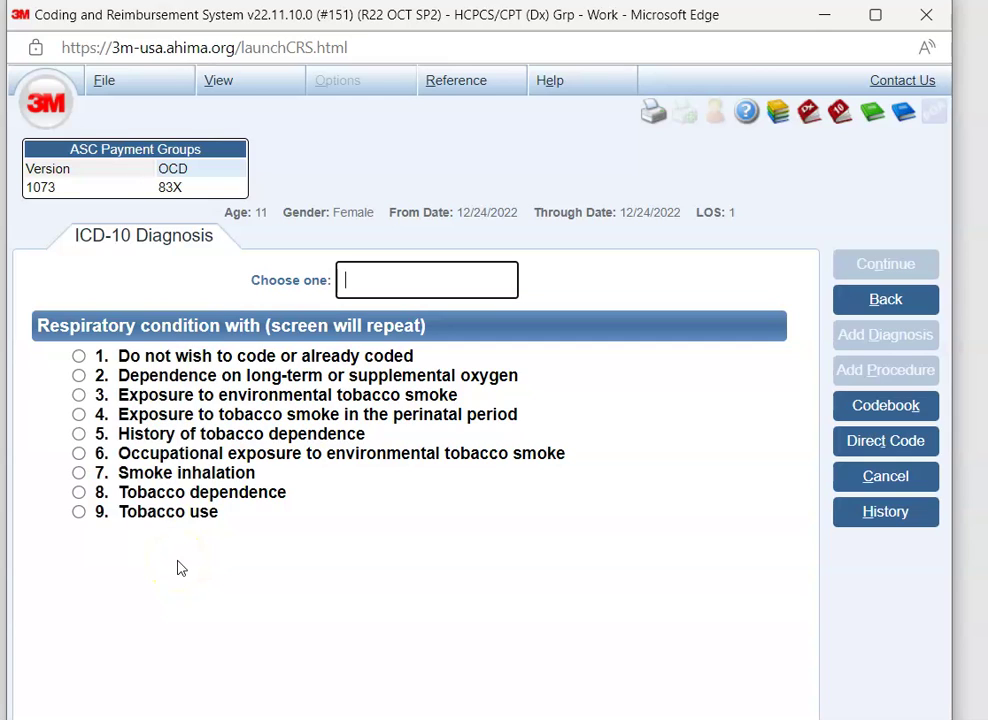
{"action": "left_click", "coordinate": [79, 358]}
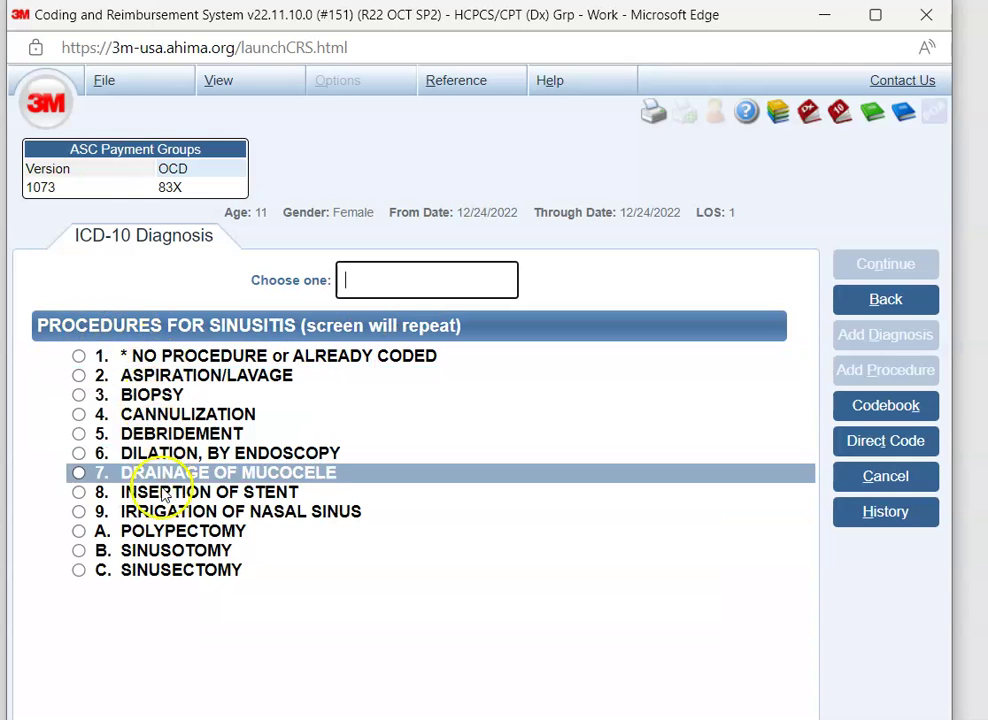
{"action": "mouse_move", "coordinate": [82, 358]}
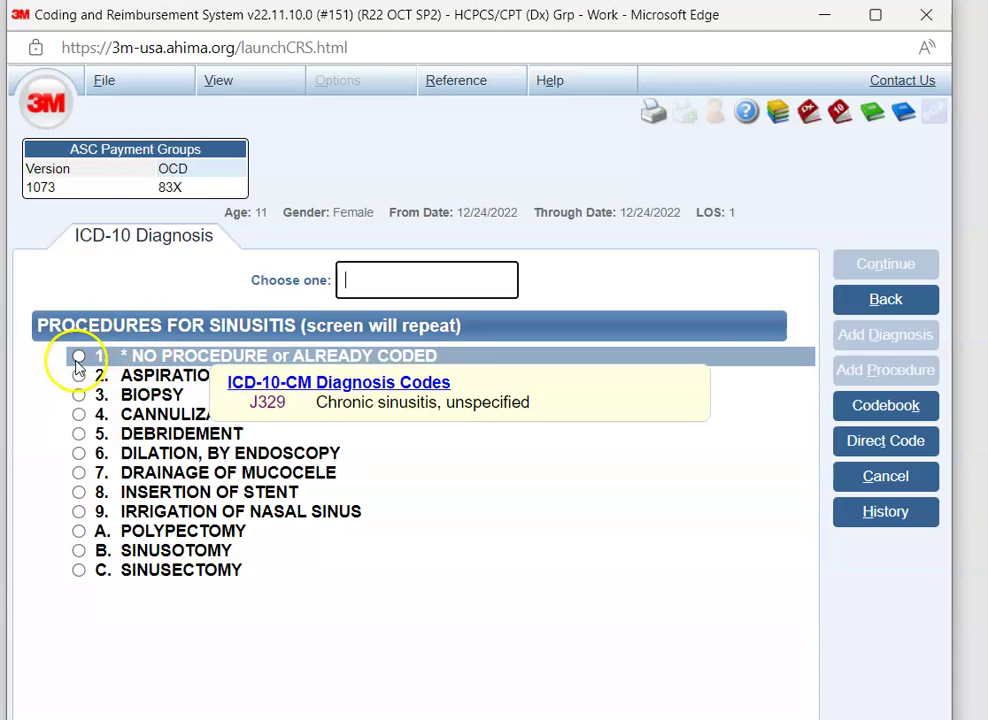
{"action": "left_click", "coordinate": [80, 357]}
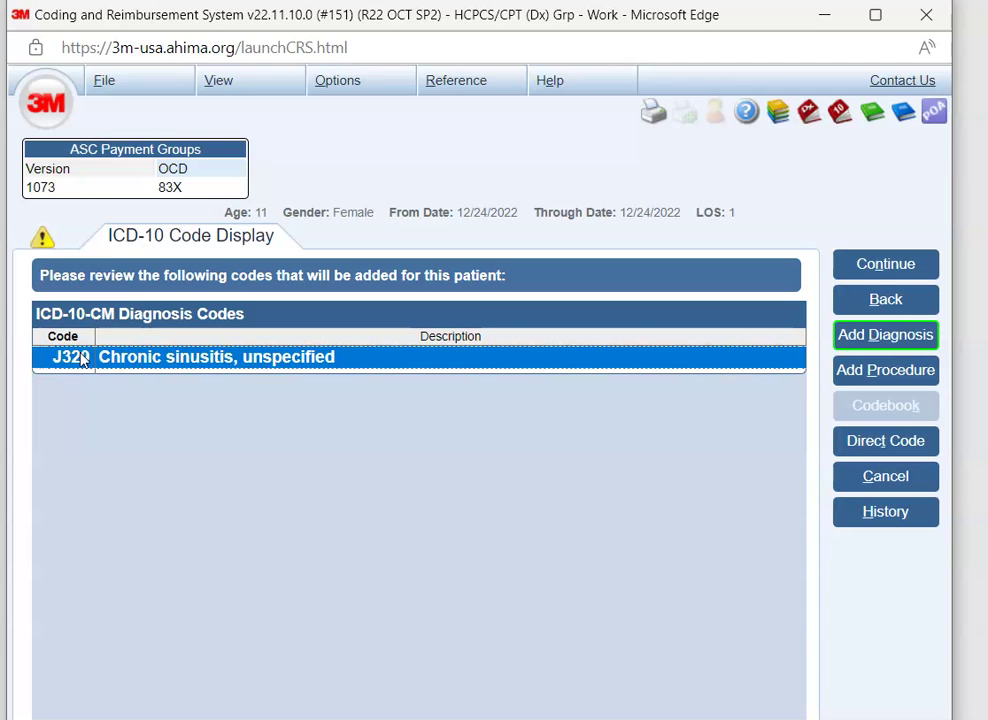
- Start a CPT procedure by searching EVA and selecting the EVALUATION result
{"action": "left_click", "coordinate": [890, 372]}
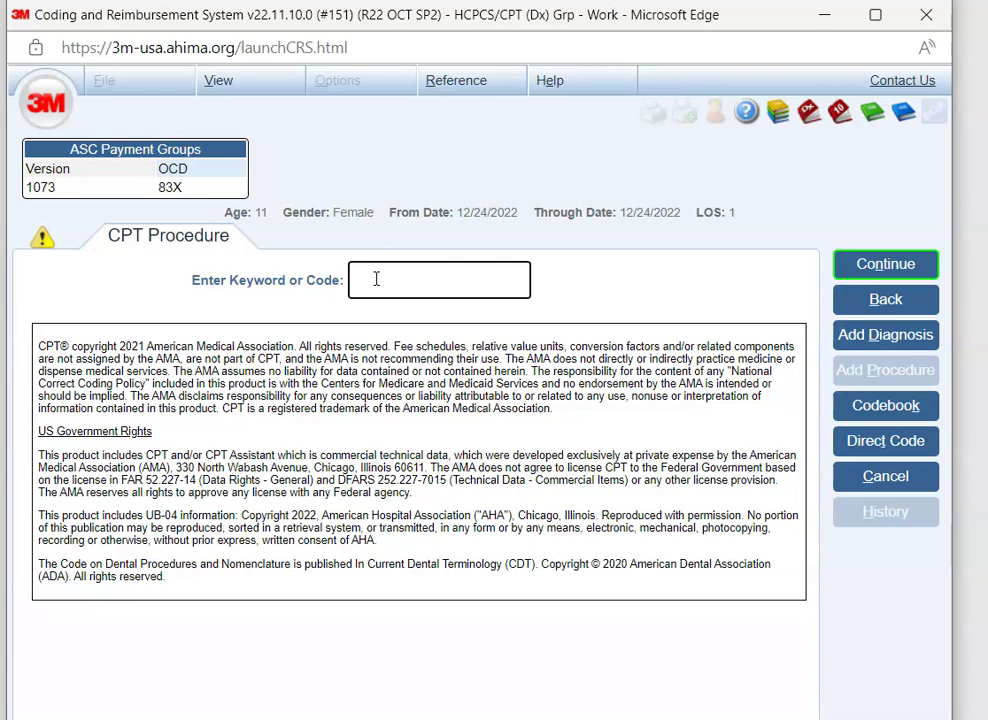
{"action": "type", "text": "EVA"}
{"action": "key", "text": "Return"}
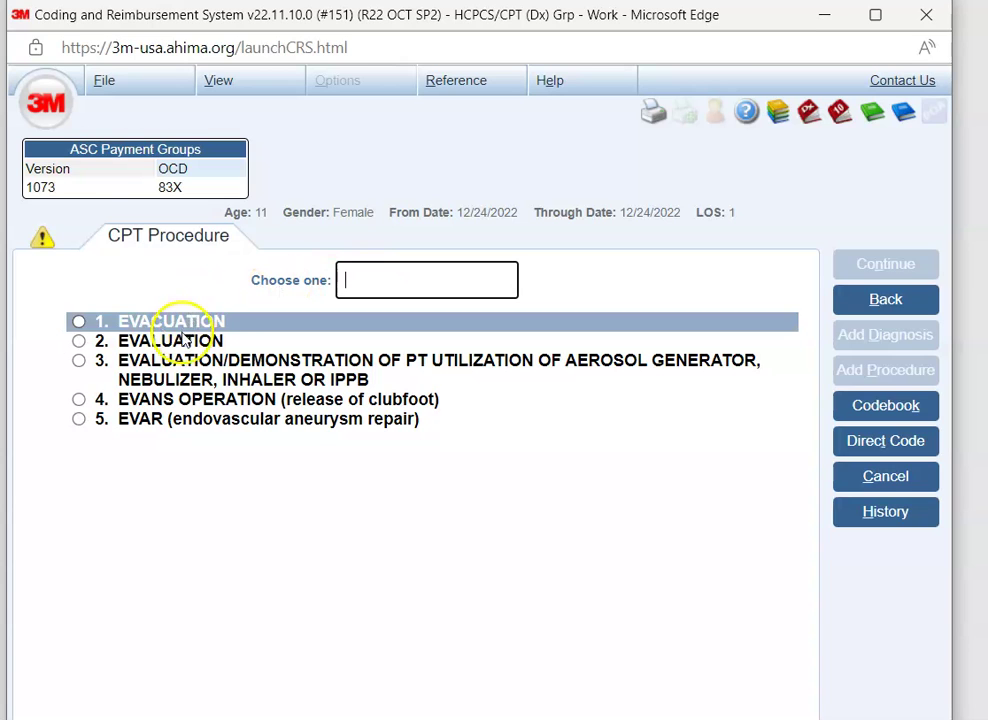
{"action": "mouse_move", "coordinate": [176, 342]}
{"action": "left_click", "coordinate": [78, 342]}
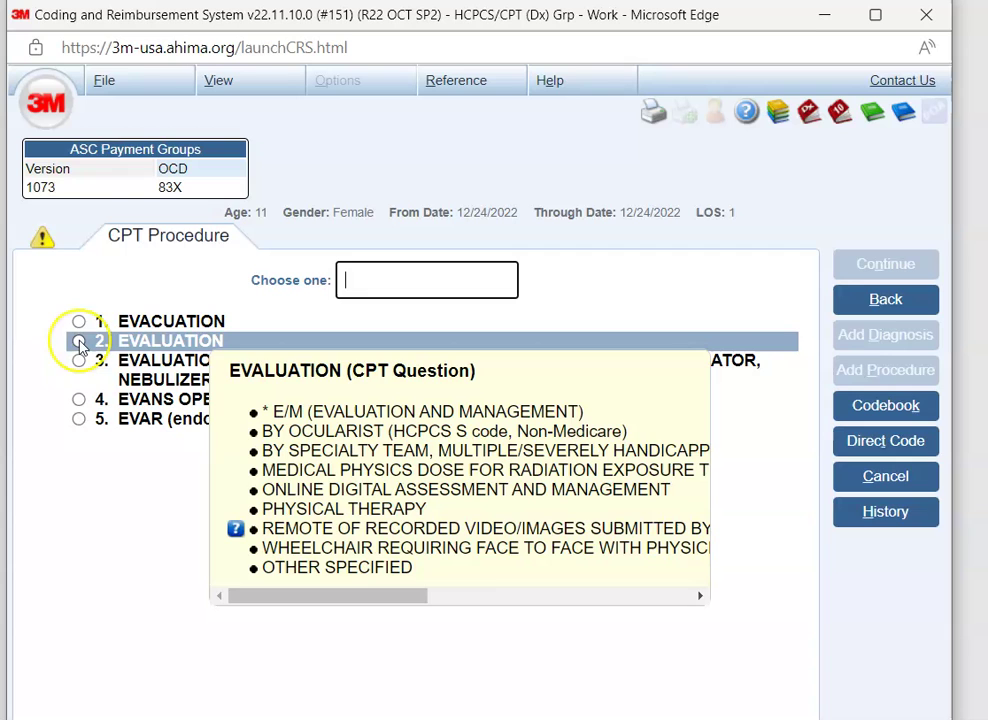
{"action": "left_click", "coordinate": [79, 343]}
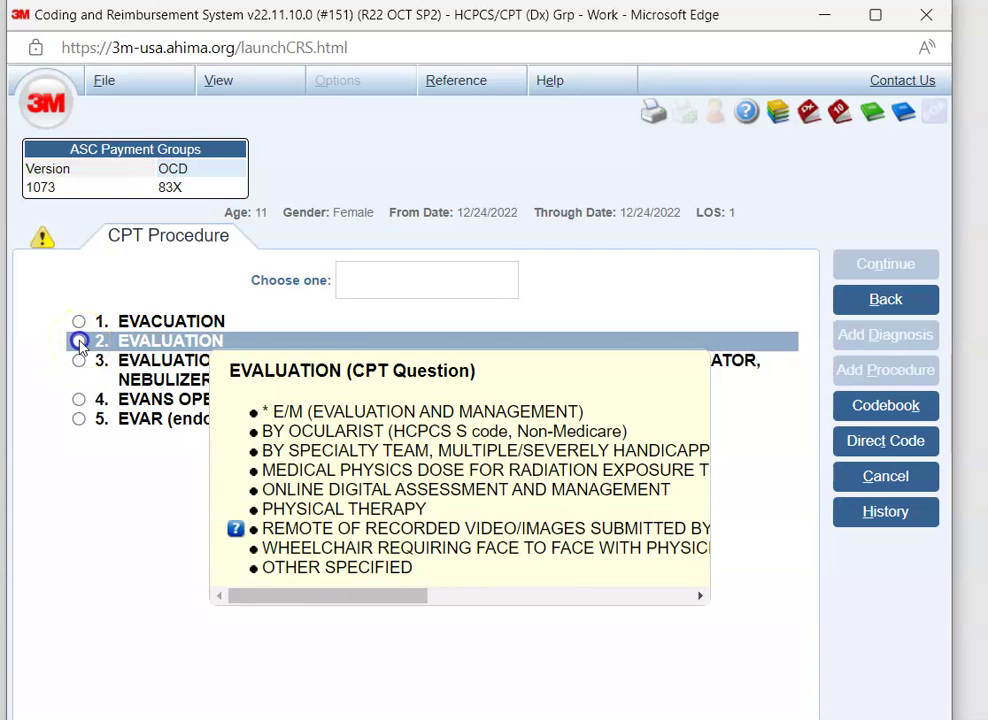
- Choose E/M, Other E/M Services, Outpatient Office/Hospital, Other/Unspecified, and Established Patient
{"action": "mouse_move", "coordinate": [262, 352]}
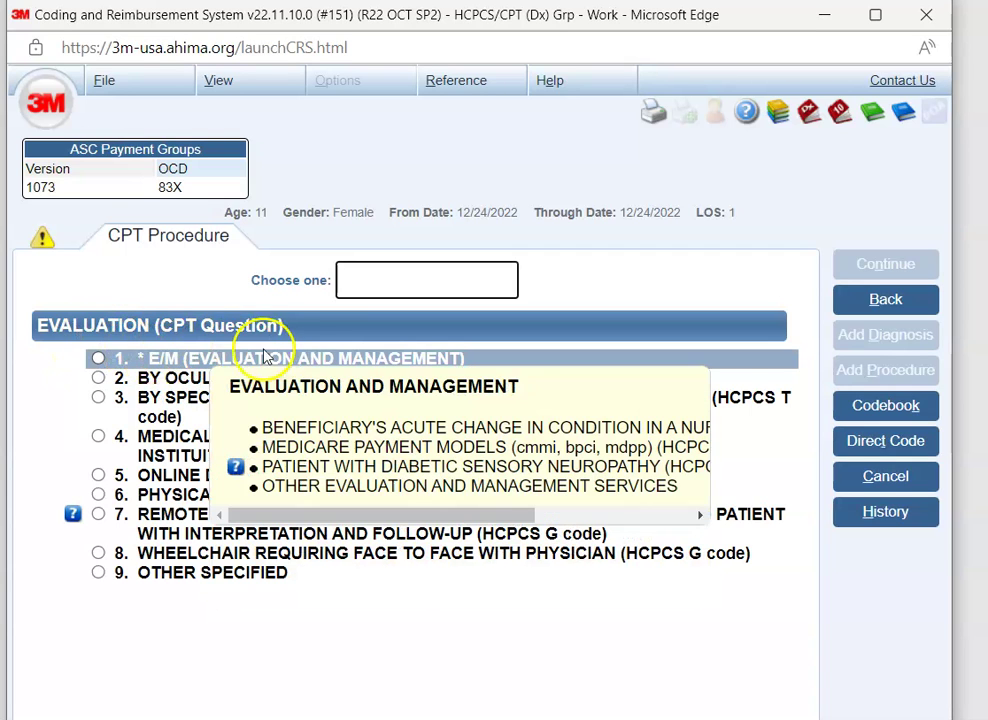
{"action": "left_click", "coordinate": [98, 360]}
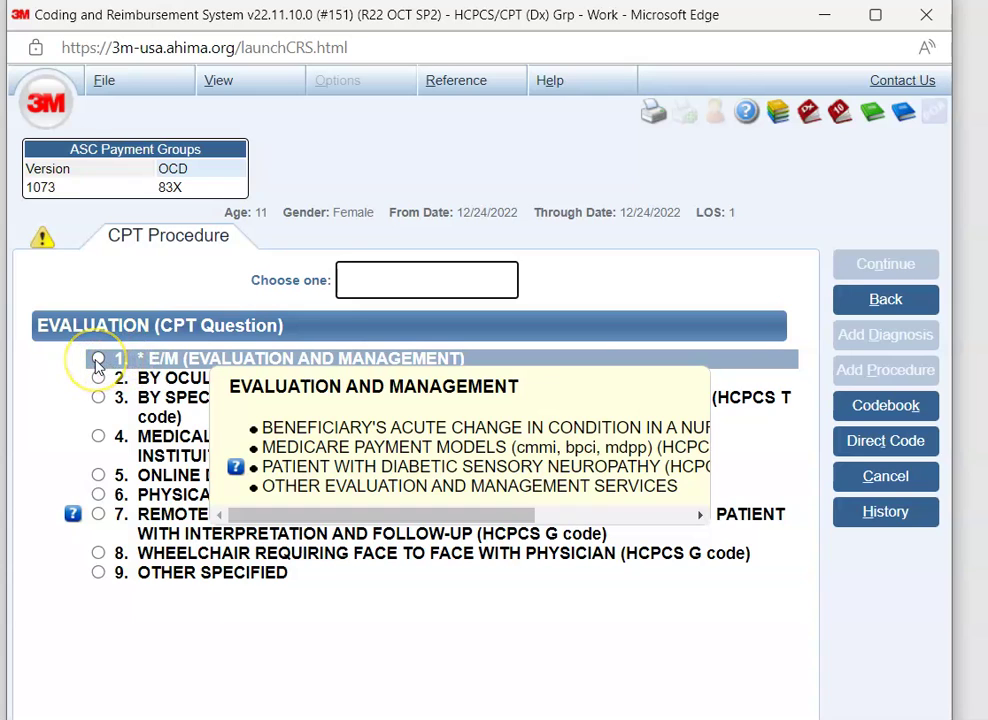
{"action": "mouse_move", "coordinate": [98, 365]}
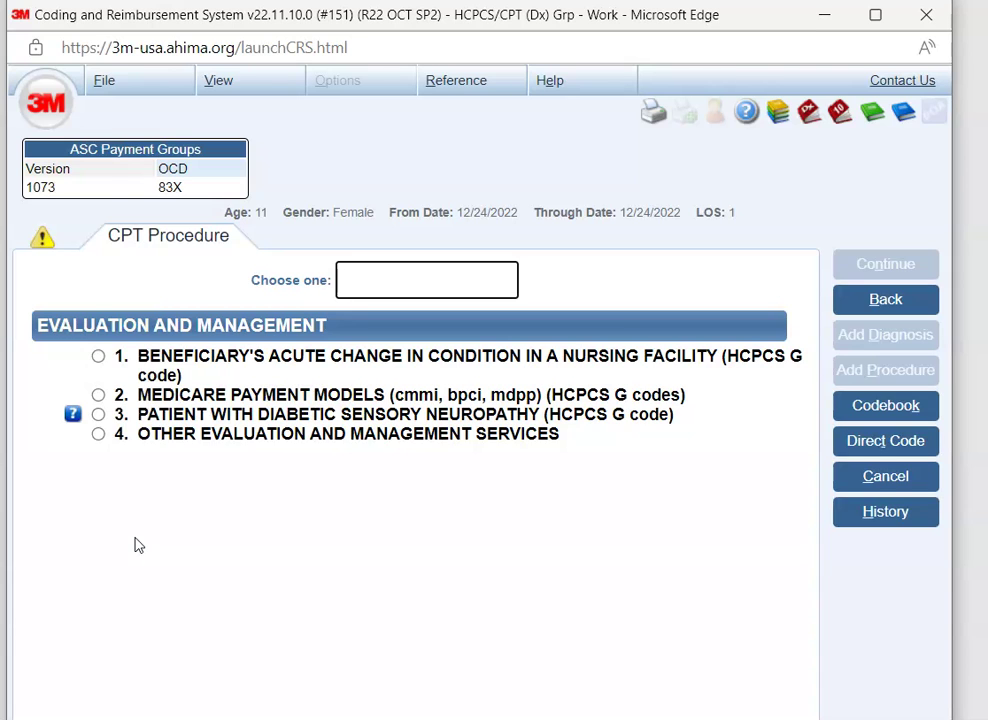
{"action": "left_click", "coordinate": [98, 434]}
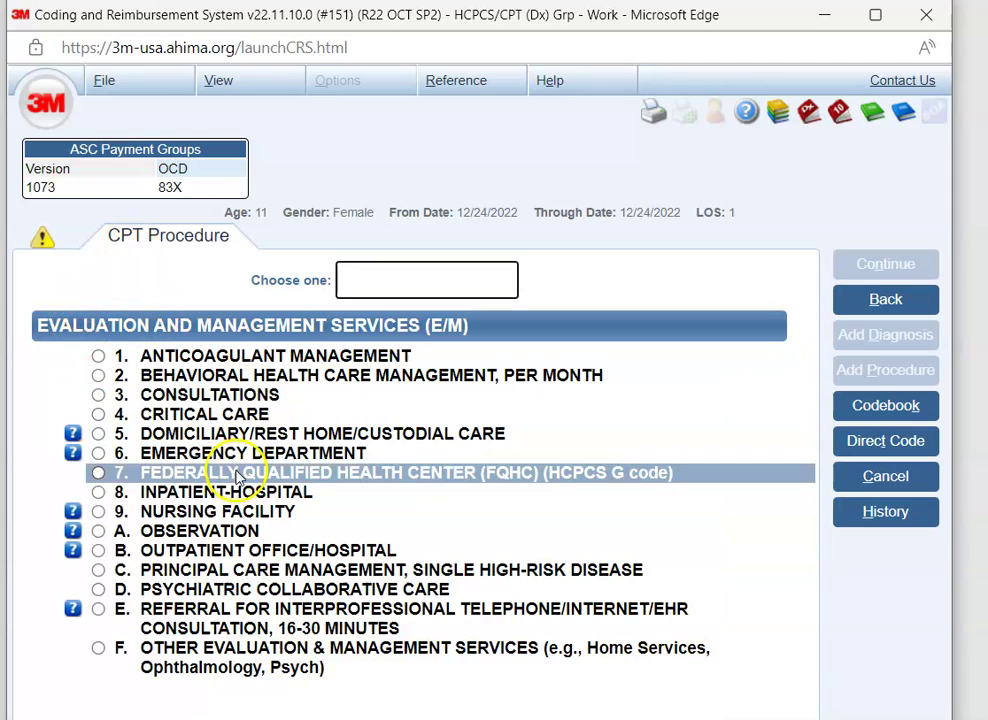
{"action": "mouse_move", "coordinate": [174, 560]}
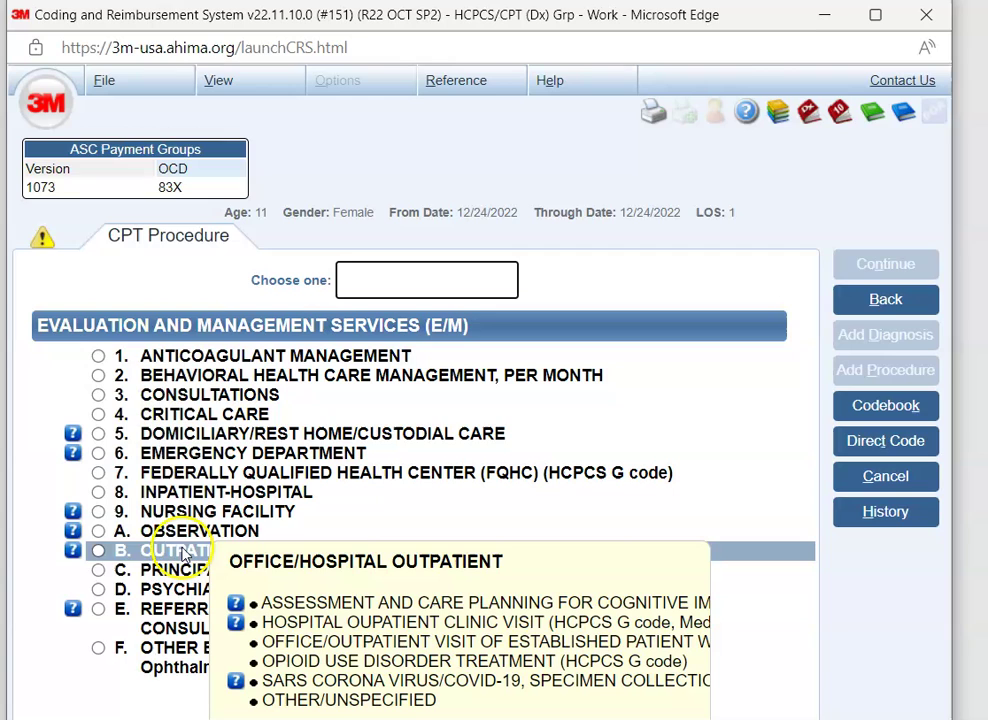
{"action": "left_click", "coordinate": [98, 551]}
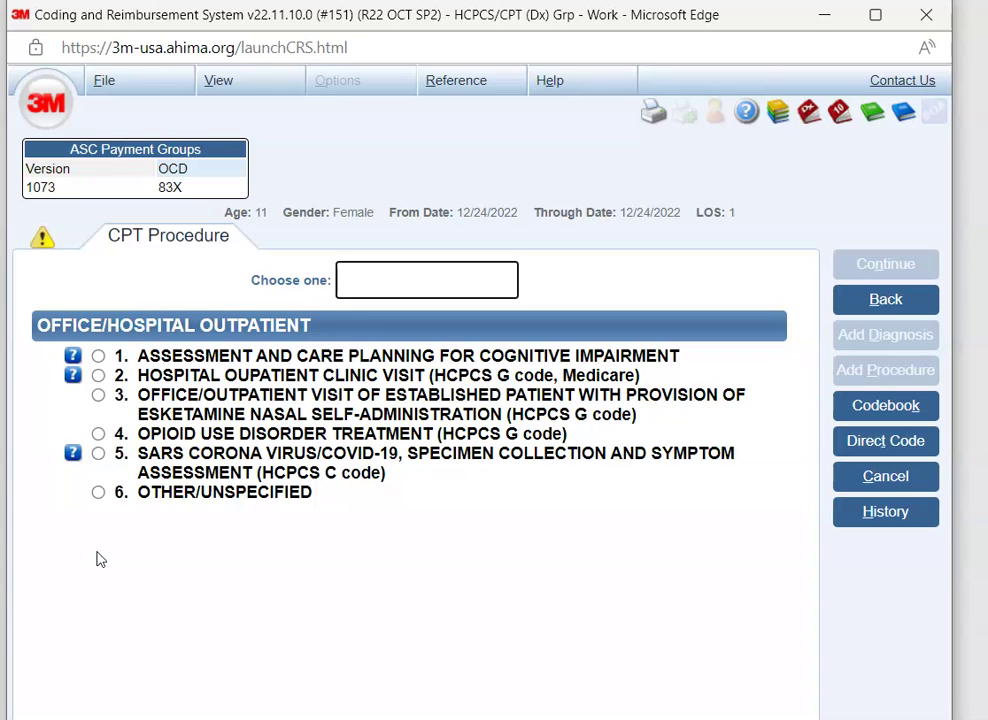
{"action": "left_click", "coordinate": [98, 493]}
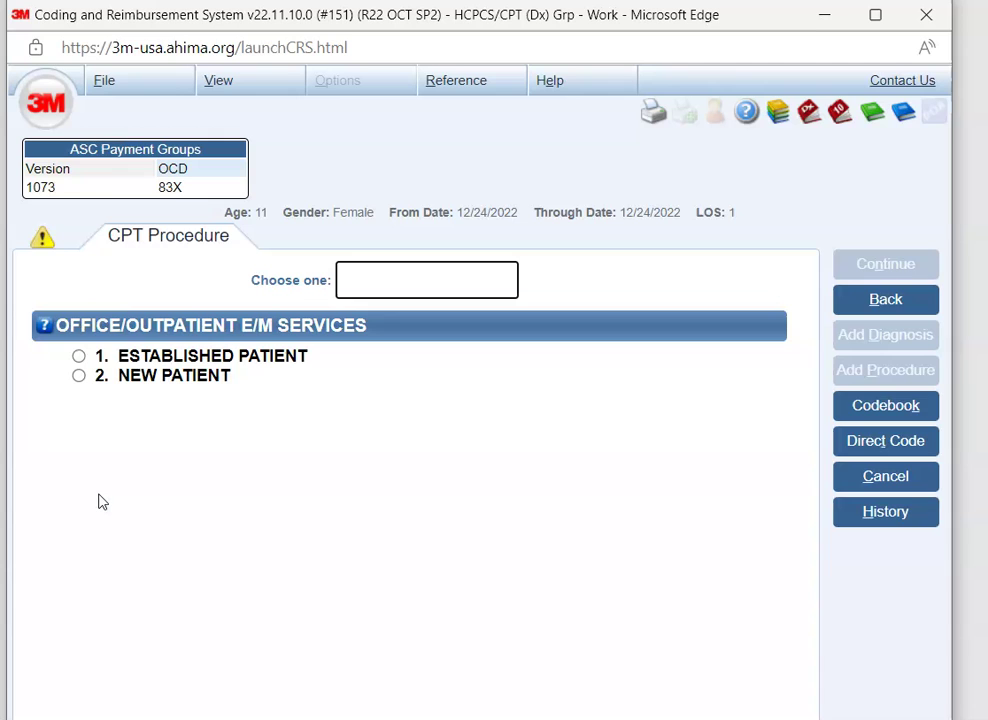
{"action": "left_click", "coordinate": [78, 356]}
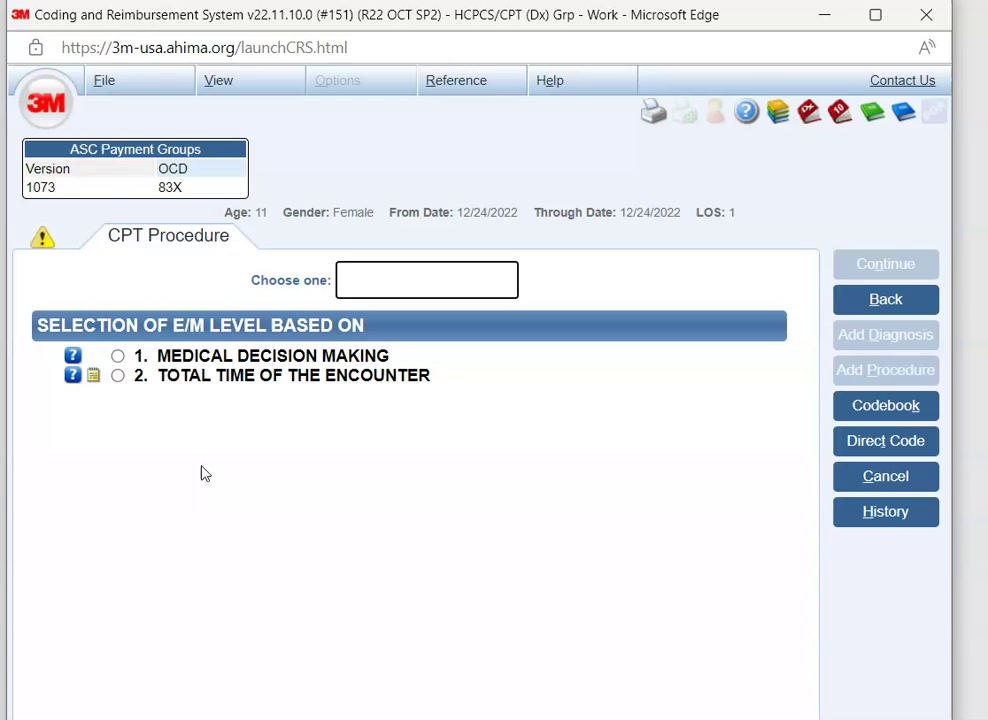
- Base the E/M level on 20-29 minutes total time, decline extras, and accept CPT 99213
{"action": "left_click", "coordinate": [118, 377]}
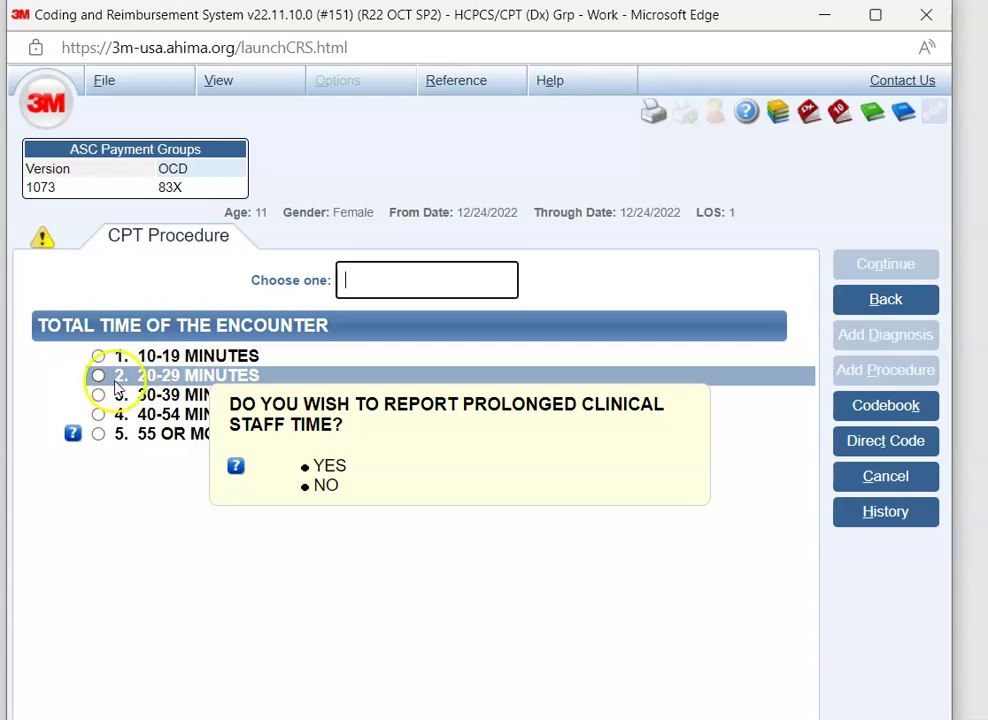
{"action": "left_click", "coordinate": [99, 377]}
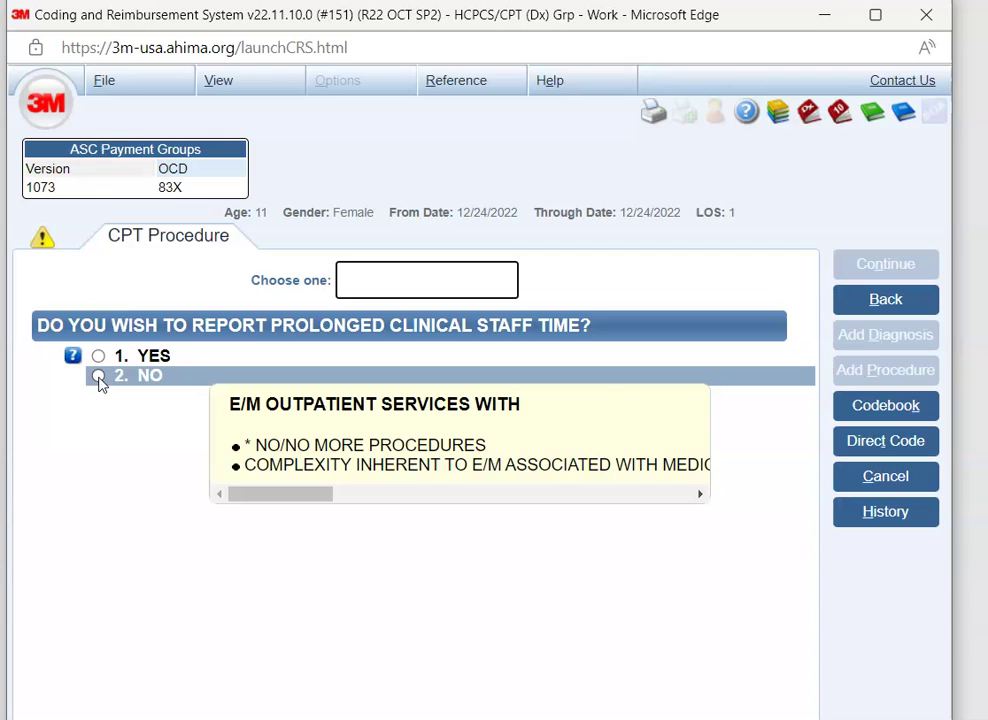
{"action": "left_click", "coordinate": [99, 377]}
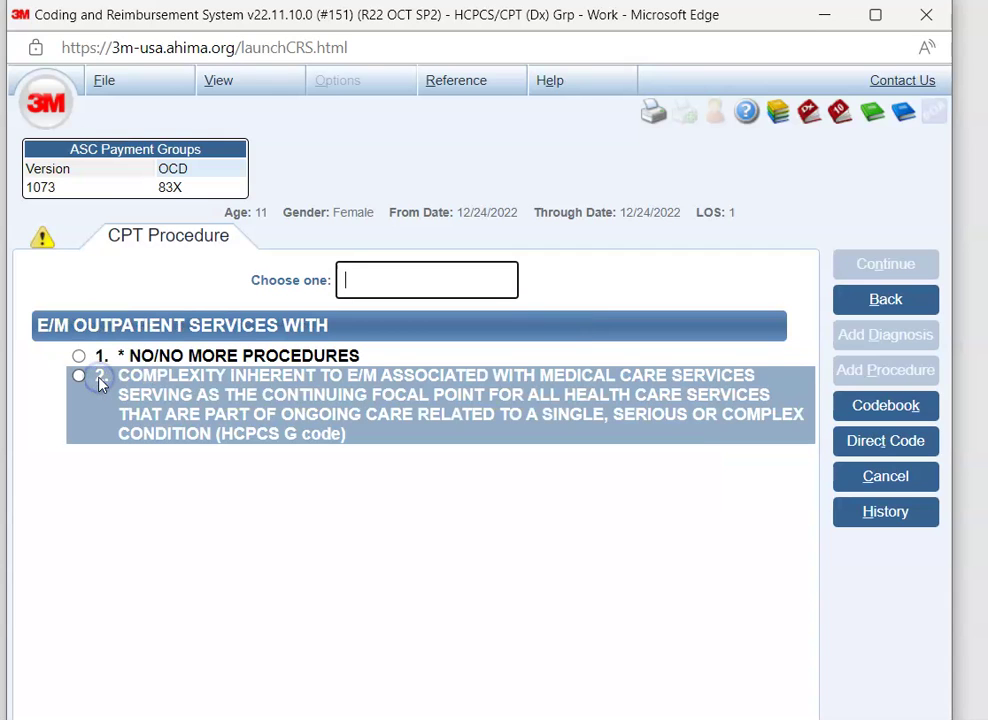
{"action": "left_click", "coordinate": [80, 358]}
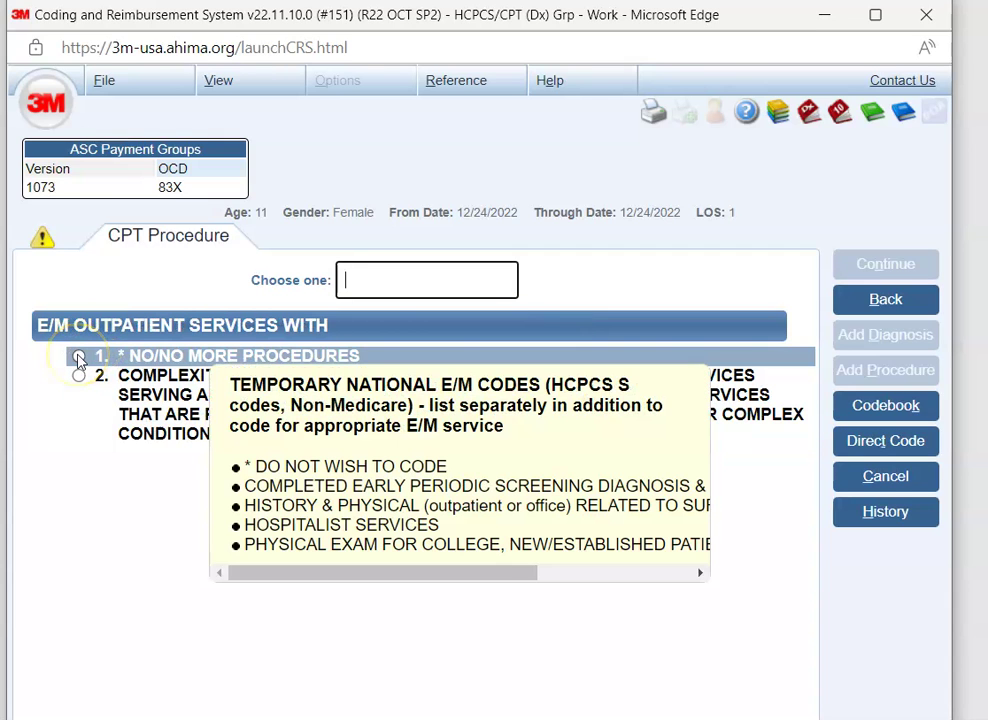
{"action": "left_click", "coordinate": [79, 385]}
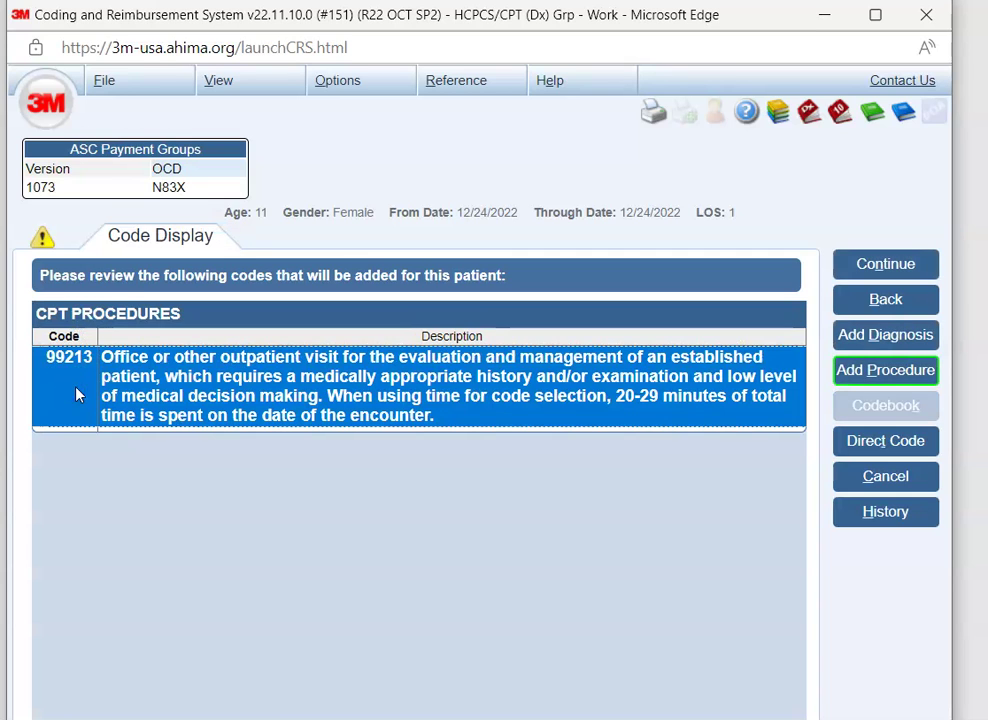
{"action": "left_click", "coordinate": [218, 470]}
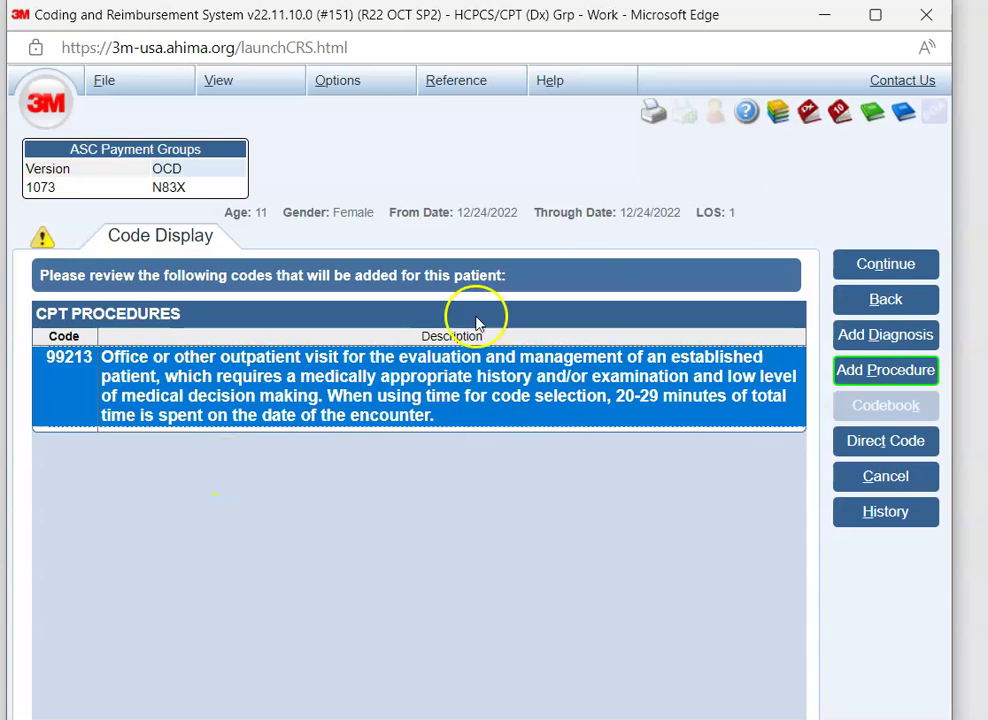
{"action": "left_click", "coordinate": [893, 267]}
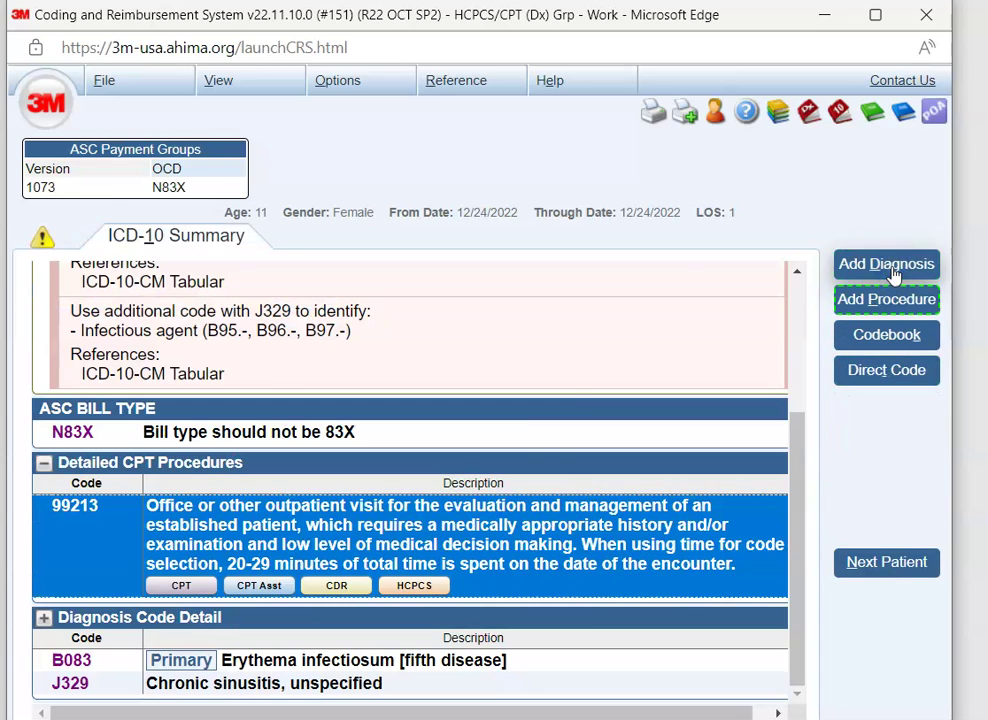
{"action": "left_click_drag", "start_coordinate": [797, 447], "coordinate": [818, 280]}
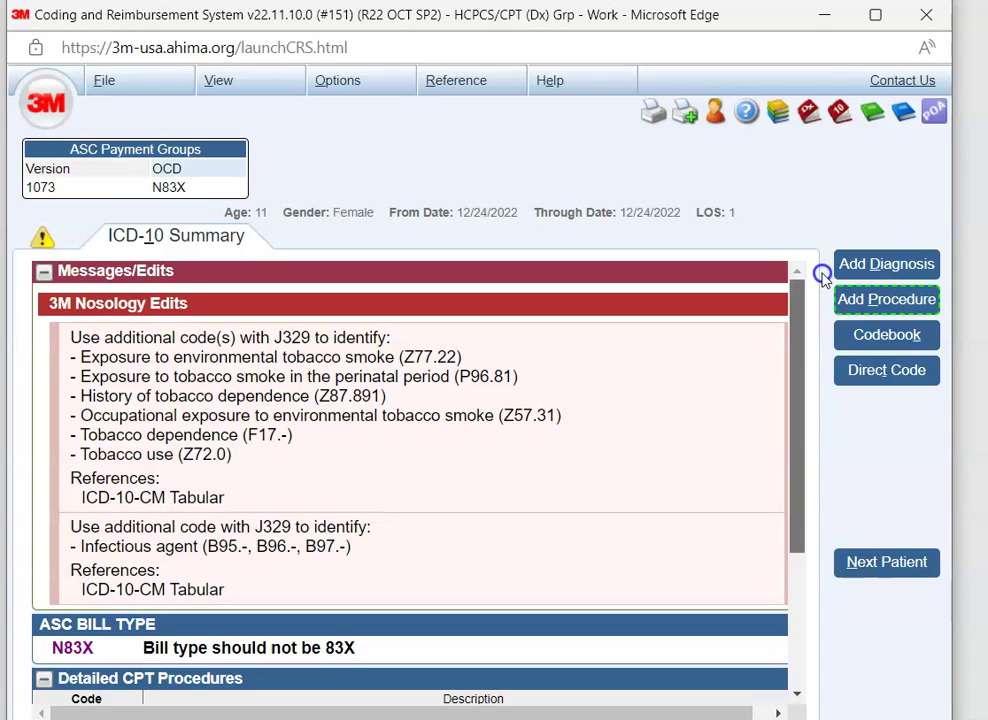
{"action": "left_click_drag", "start_coordinate": [818, 307], "coordinate": [808, 538]}
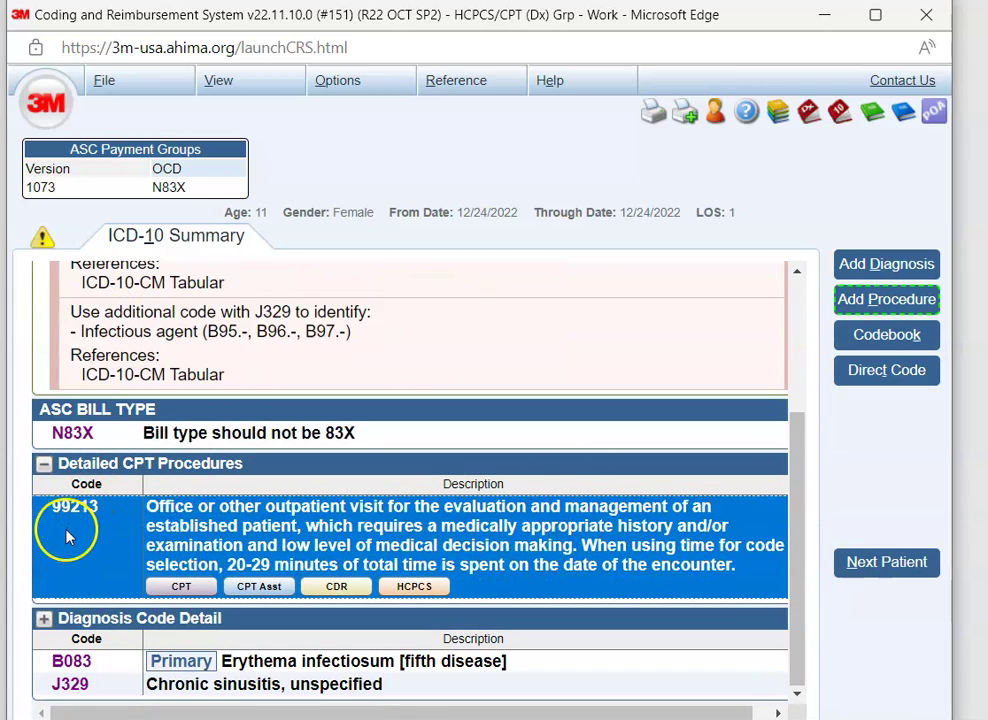